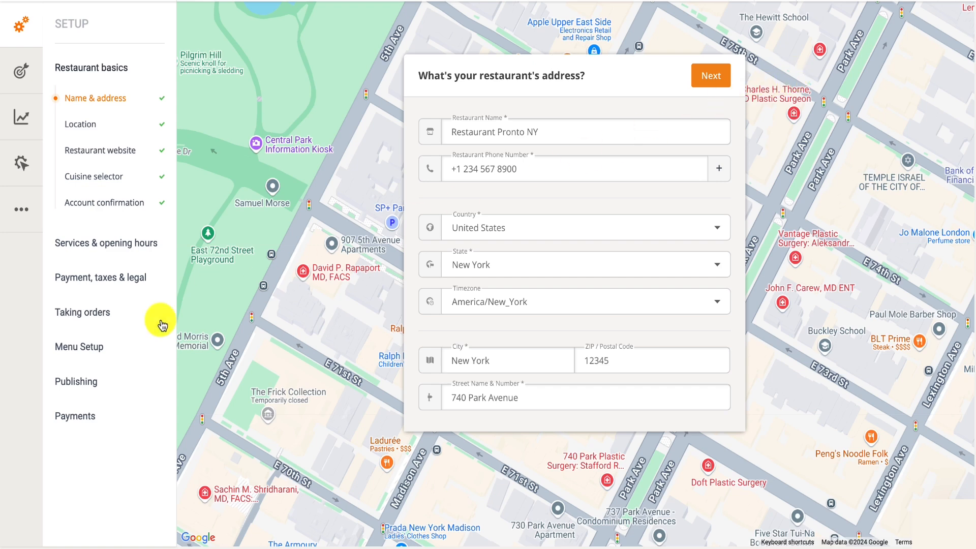
# - Open the item settings of Traditional Lasagna in the menu's Pasta category and mark the item as Hot and Nut free
pyautogui.click(98, 346)
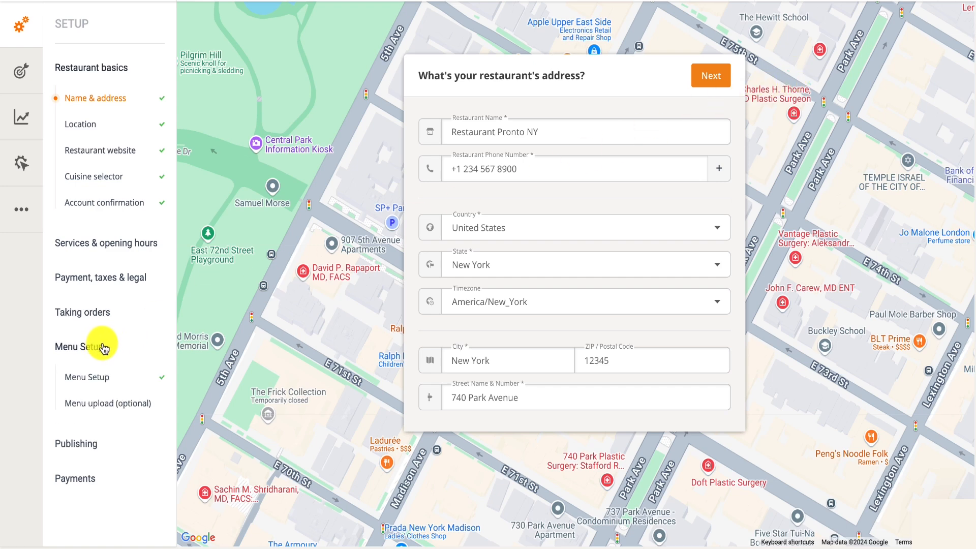
pyautogui.click(109, 383)
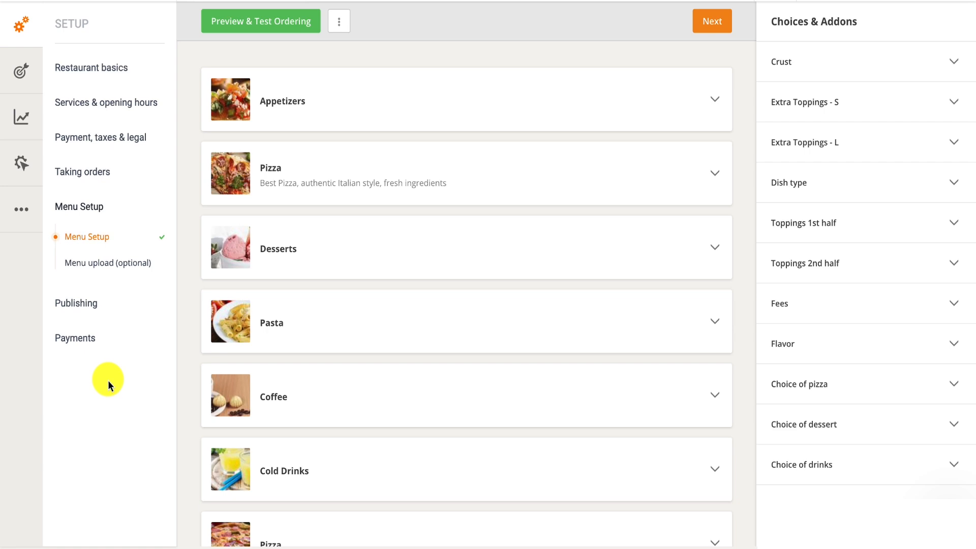
pyautogui.click(716, 322)
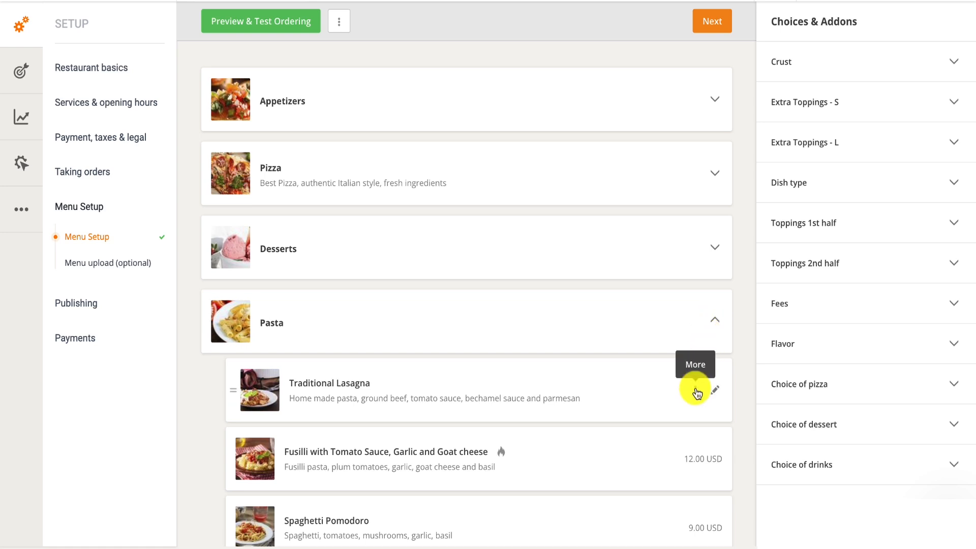
pyautogui.click(696, 391)
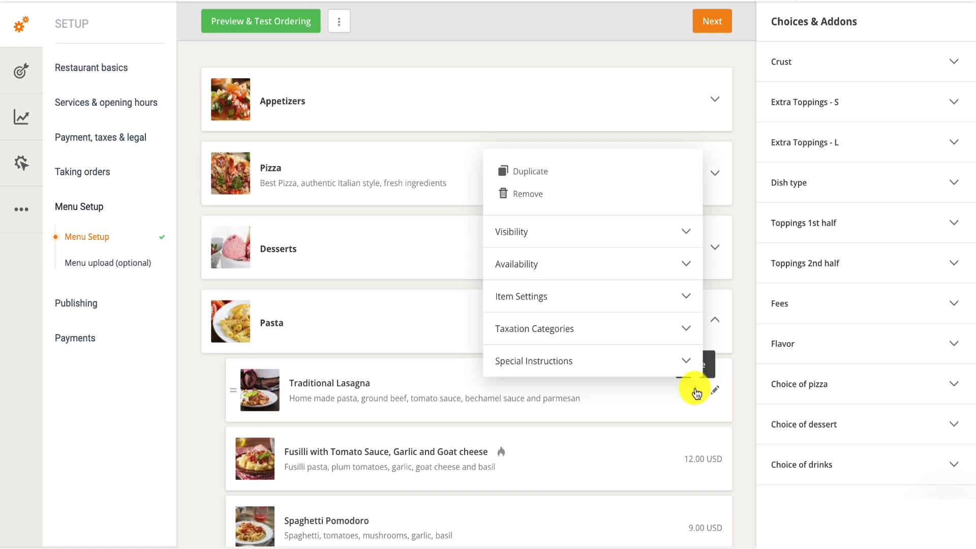
pyautogui.click(573, 296)
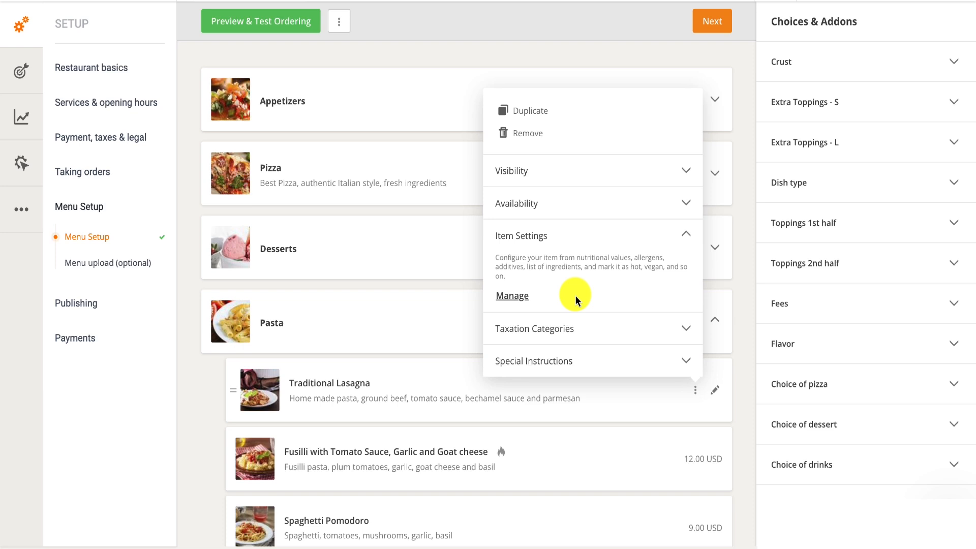
pyautogui.click(507, 297)
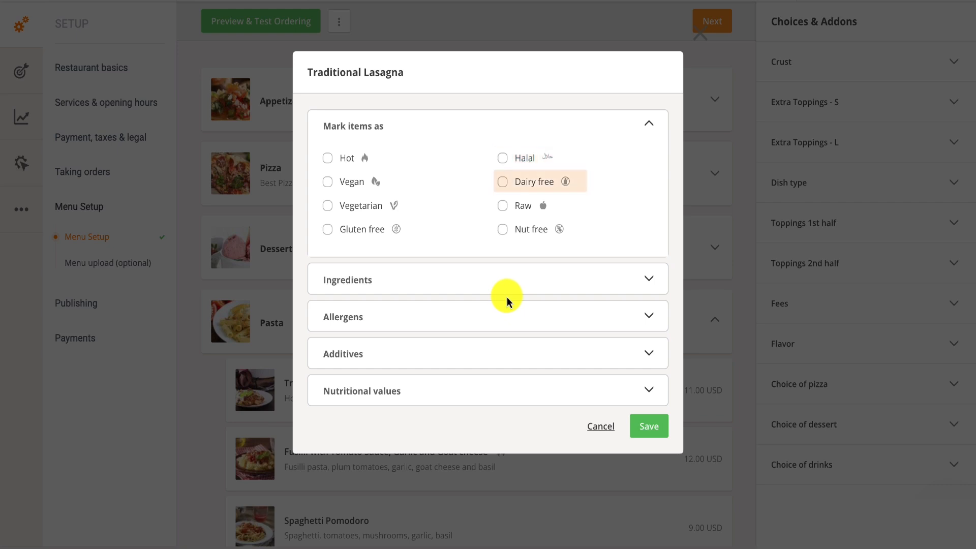
pyautogui.click(328, 160)
pyautogui.click(508, 233)
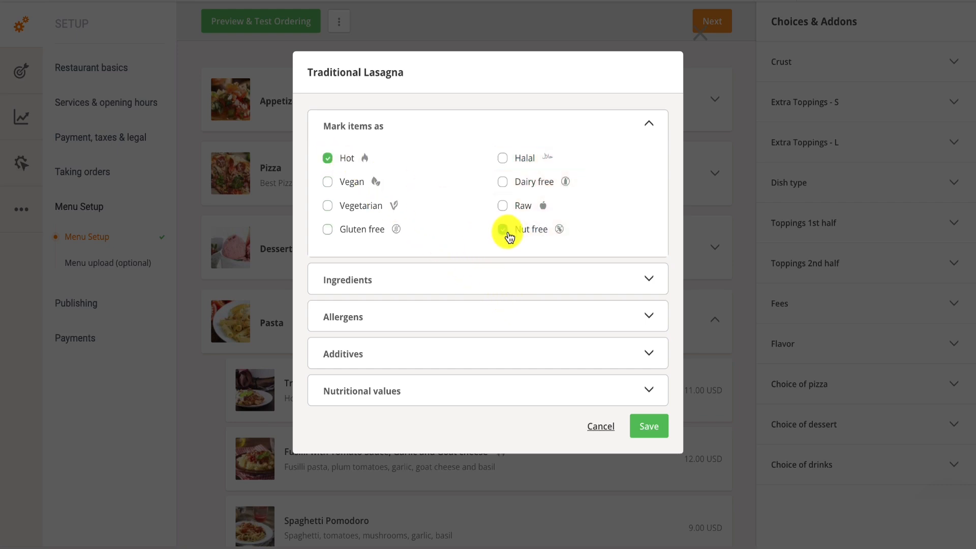
# - List 500g minced beef, 350g minced pork, 250g tomato sauce, 200g parmesan cheese, 60g carrots, 150g onions, 40g celery, 10g garlic, 400g flour, 150g eggs, 10ml olive oil
pyautogui.click(587, 277)
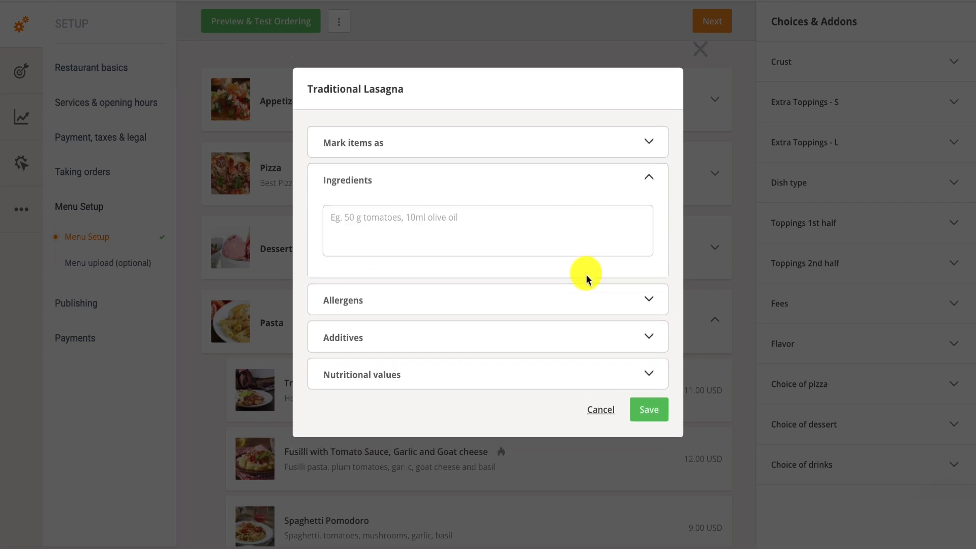
pyautogui.click(595, 234)
pyautogui.write('500g minced beef, 350g minced pork, 250g tomato sauce, 200g parmesan cheese, 60g carrots, 150g onions, 40g celery, 10g garlic, 400g flour, 150g eggs, 10ml olive oil.')
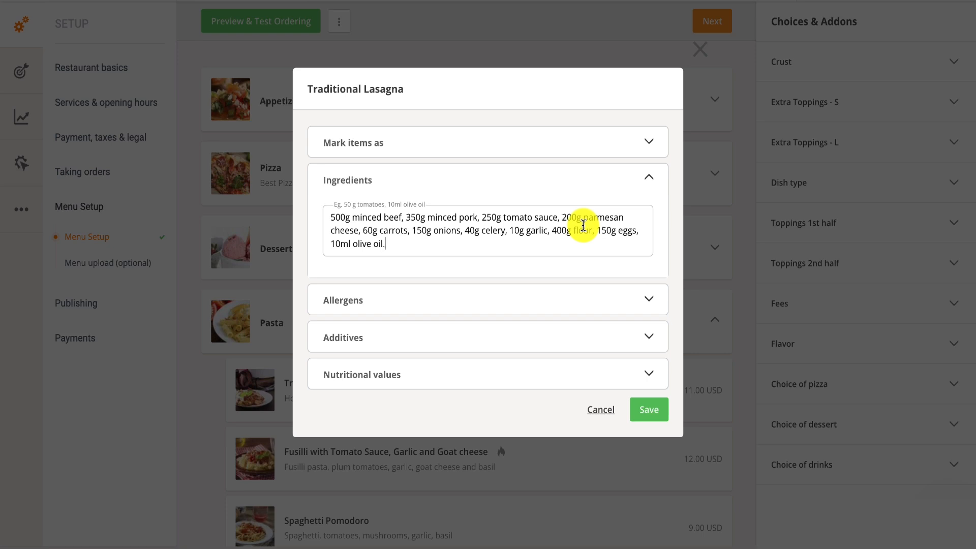
# - Mark Eggs, Milk and Wheat as allergens of the Traditional Lasagna
pyautogui.click(614, 300)
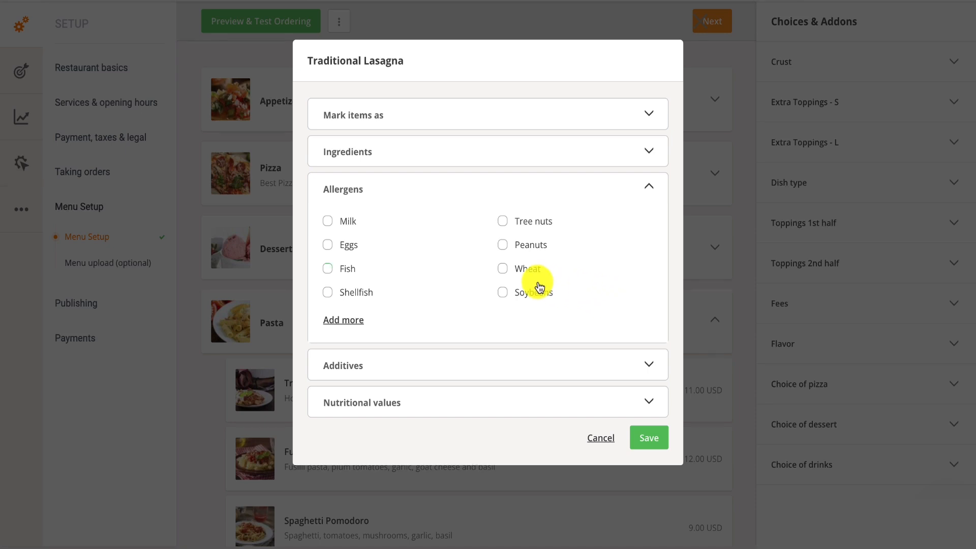
pyautogui.click(341, 249)
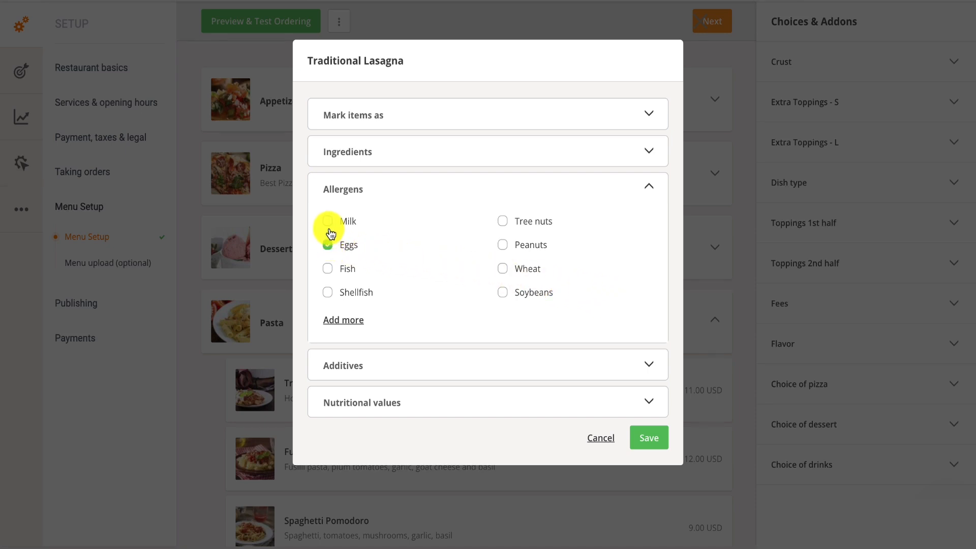
pyautogui.click(329, 225)
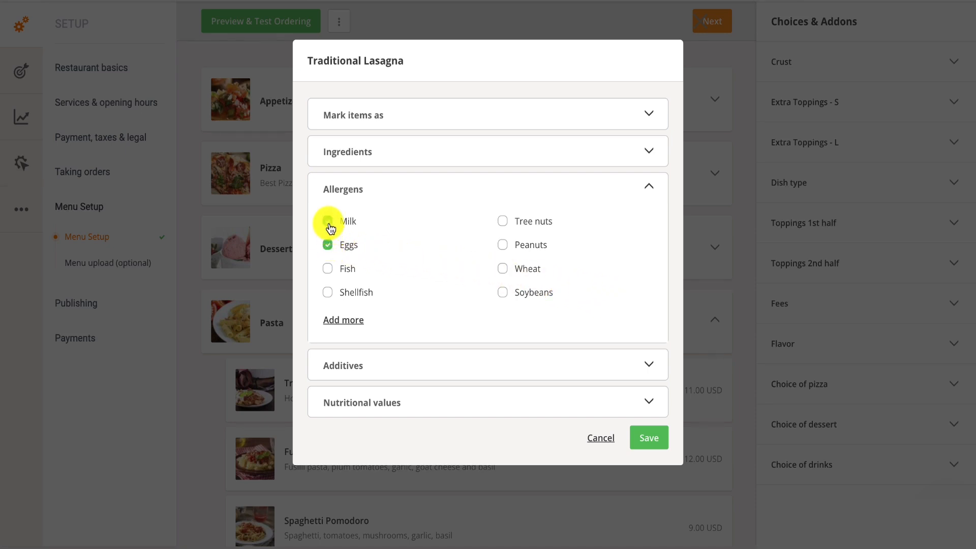
pyautogui.click(508, 270)
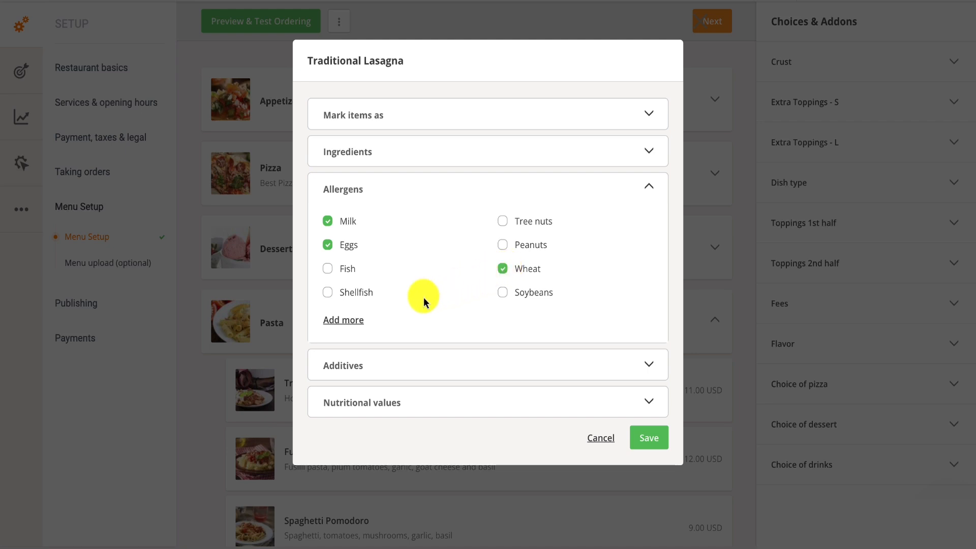
# - Add a custom allergen named Mustard and mark it for the lasagna
pyautogui.click(362, 323)
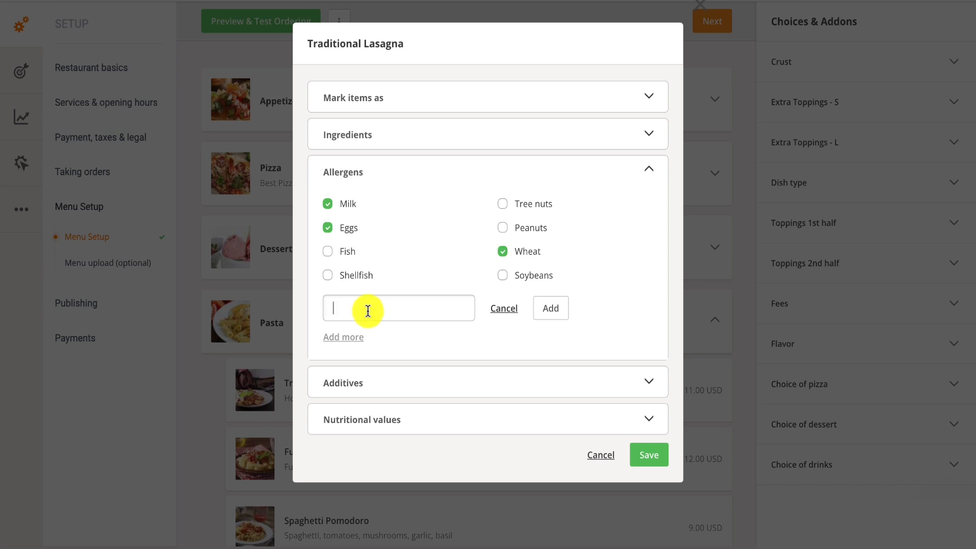
pyautogui.write('Mustard')
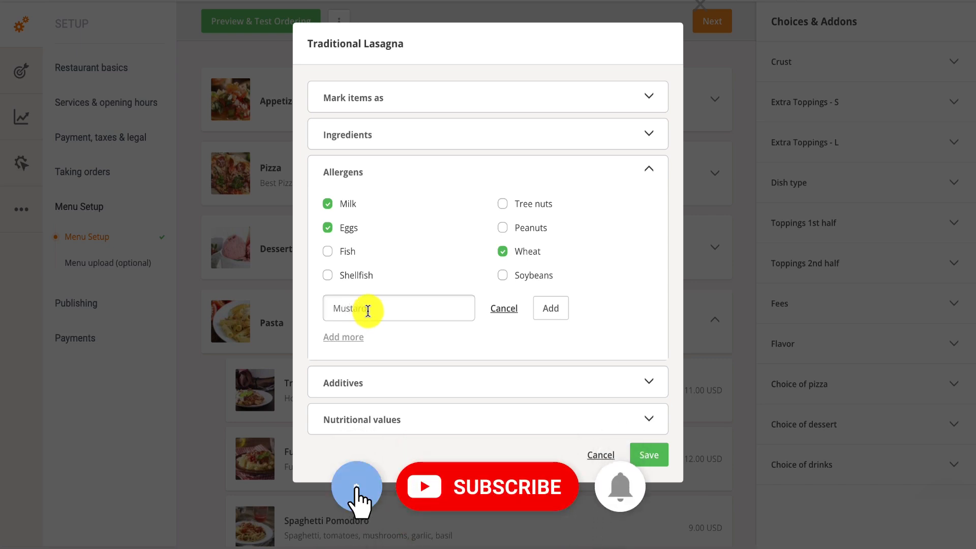
pyautogui.click(551, 308)
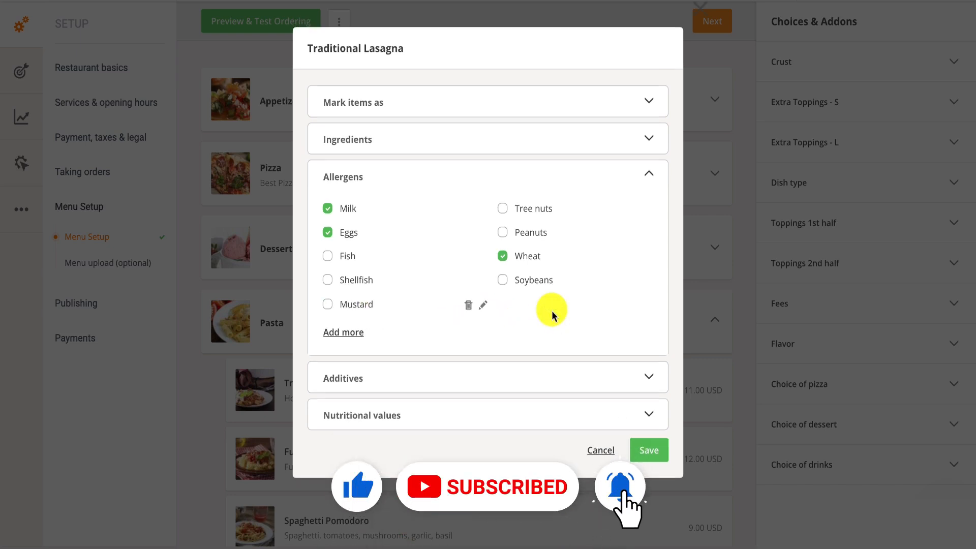
pyautogui.click(328, 305)
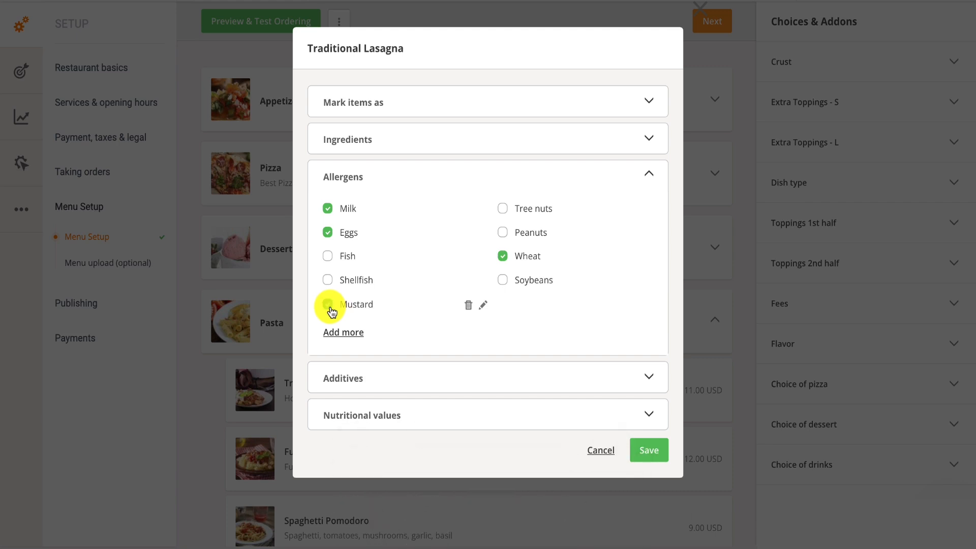
# - Enter Sodium Nitrite, Ascorbic Acid and Calcium Sorbate as the lasagna's additives
pyautogui.click(419, 378)
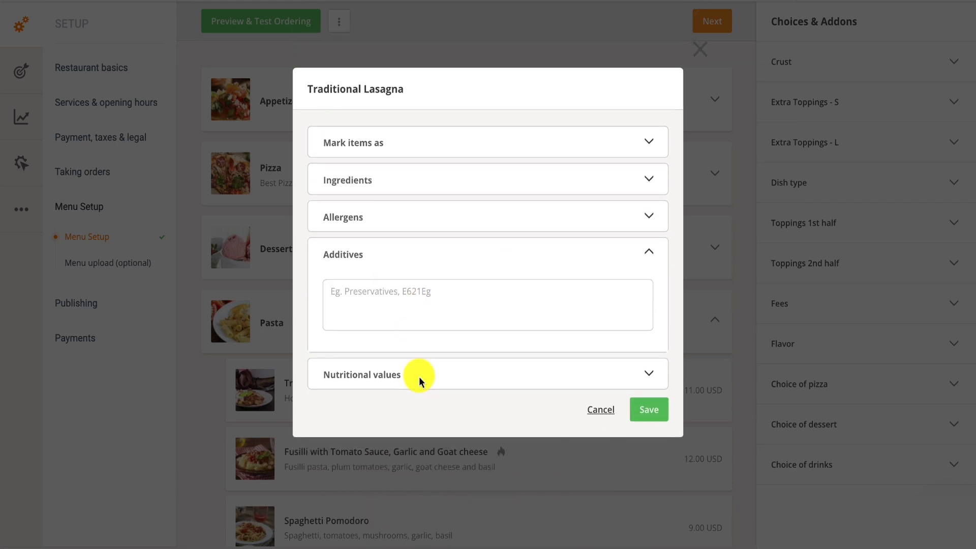
pyautogui.click(322, 289)
pyautogui.write('Sodium Nitrite ,')
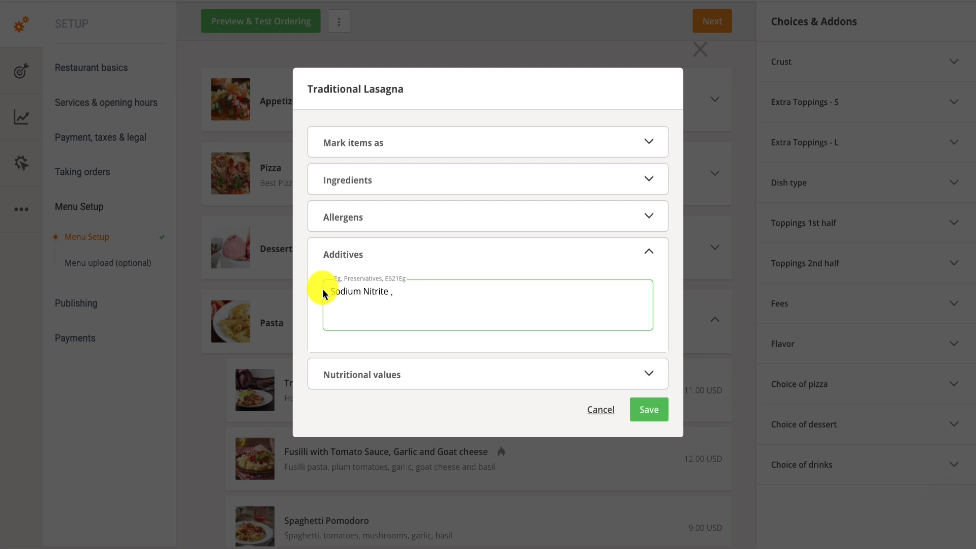
pyautogui.write('Ascorbic Acid, Calcium S')
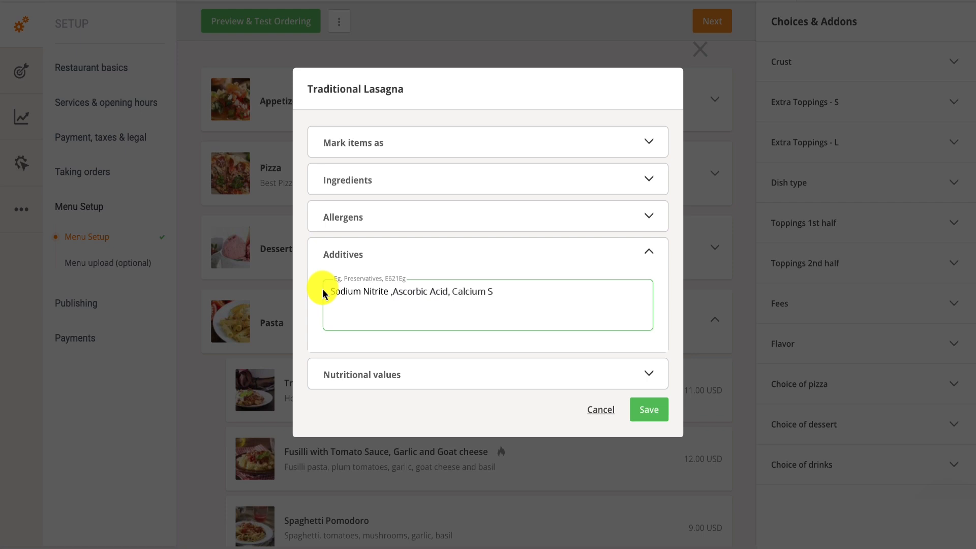
pyautogui.write('orbate')
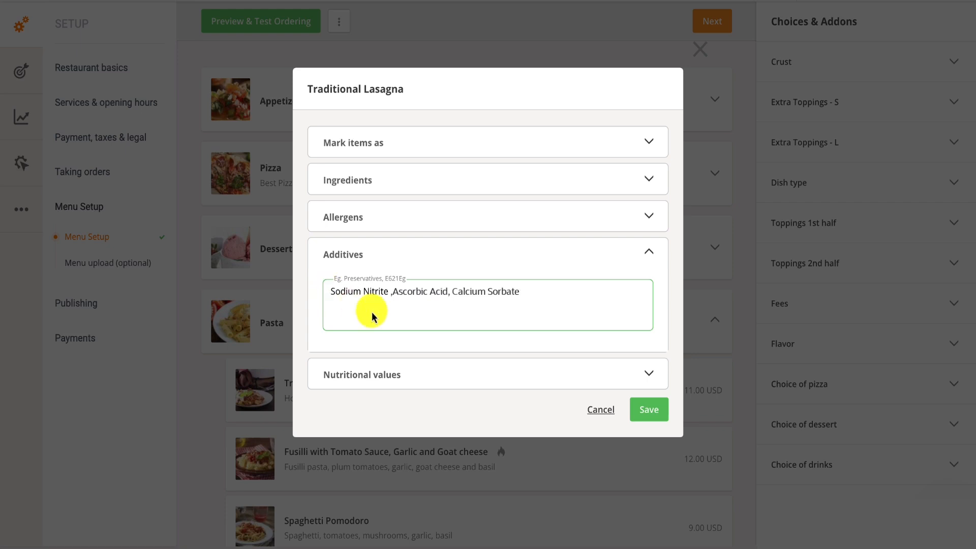
pyautogui.click(648, 252)
# - Enter nutritional values per 100g: 135 kcal, 15 g carbohydrate, 4.9 g fat, 7 g protein, 3.1 g sugar, 0.4 g salt, and save the settings
pyautogui.click(636, 396)
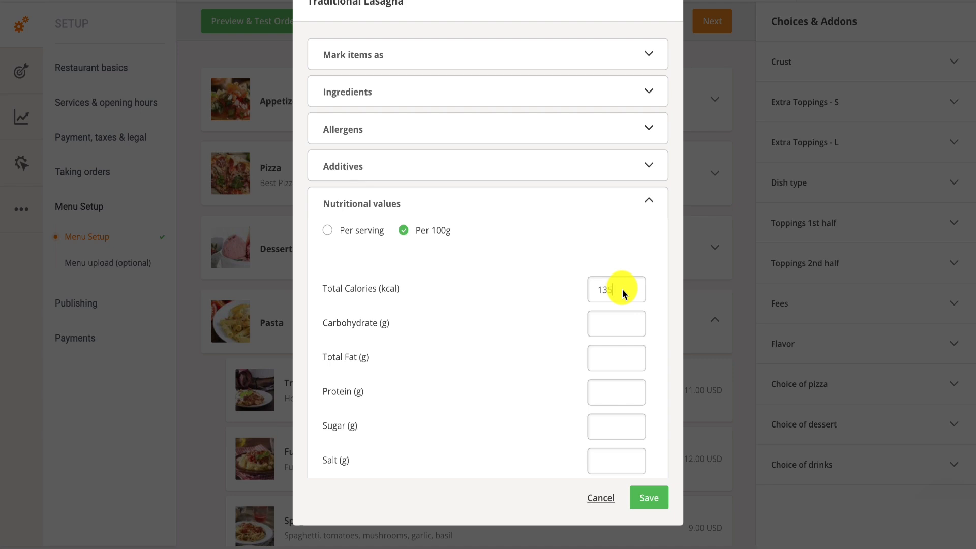
pyautogui.press('Tab')
pyautogui.write('15')
pyautogui.press('Tab')
pyautogui.write('4.9')
pyautogui.press('Tab')
pyautogui.write('7')
pyautogui.press('Tab')
pyautogui.write('3.1')
pyautogui.press('Tab')
pyautogui.write('0.4')
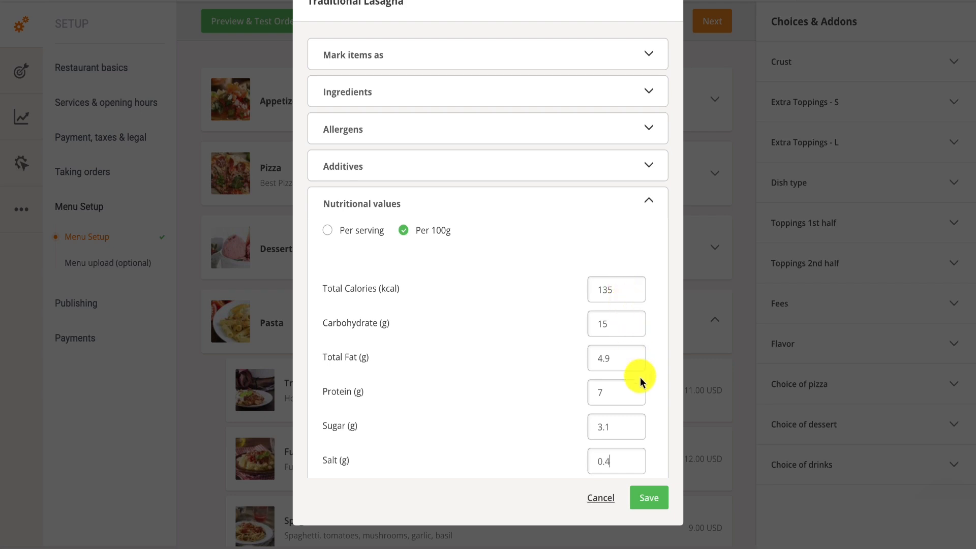
pyautogui.click(663, 497)
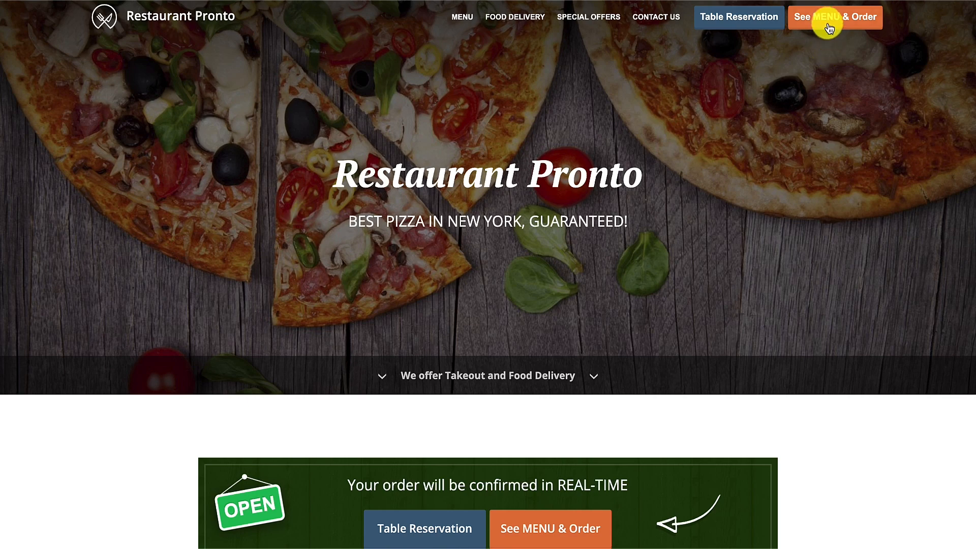
# - Open the ordering menu on the restaurant's website and examine the Traditional Lasagna's ingredients, allergens, additives and nutritional values
pyautogui.click(828, 25)
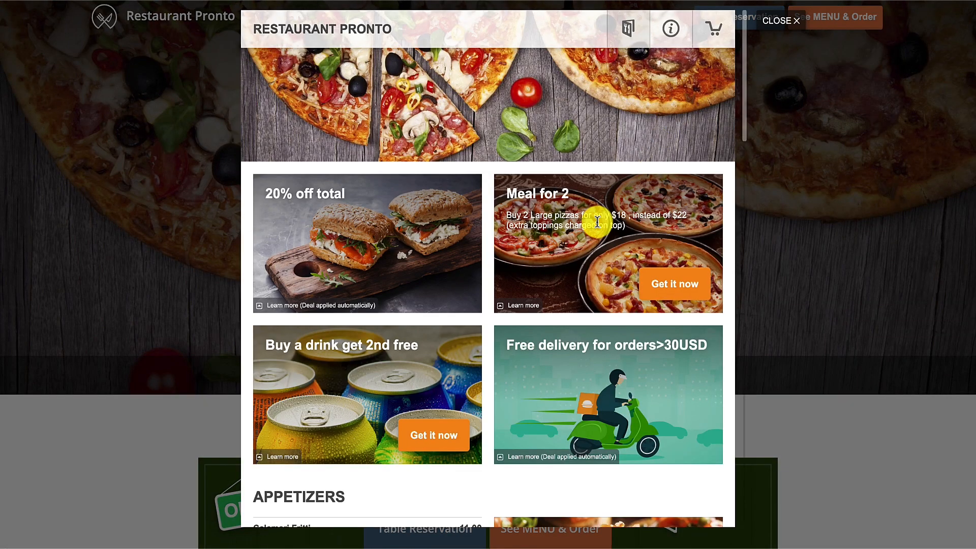
pyautogui.scroll(-7, 597, 223)
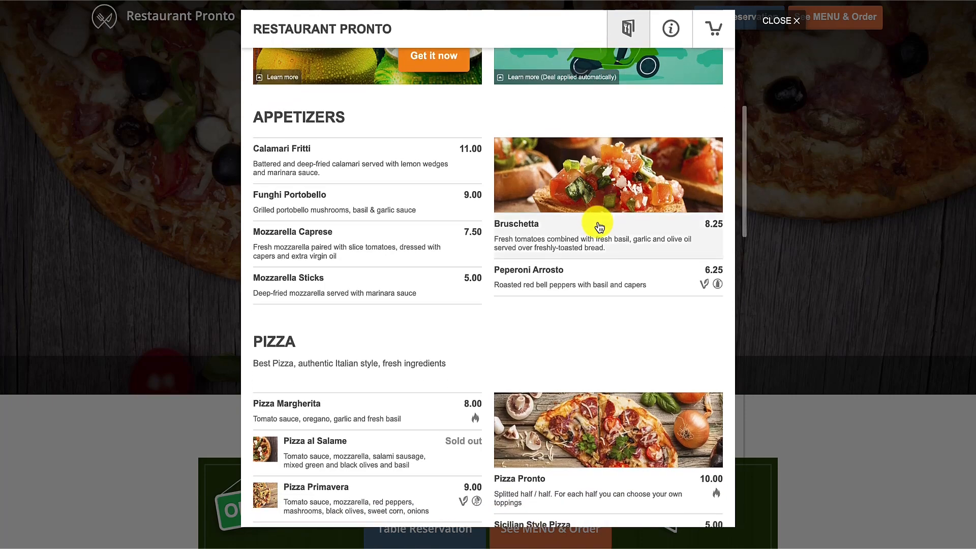
pyautogui.scroll(-4, 599, 227)
pyautogui.scroll(-6, 597, 223)
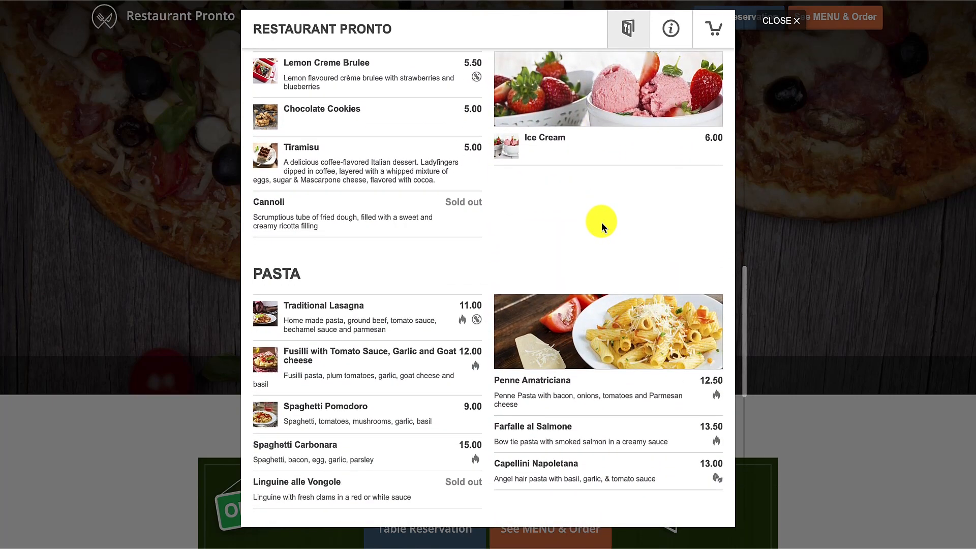
pyautogui.scroll(-1, 602, 222)
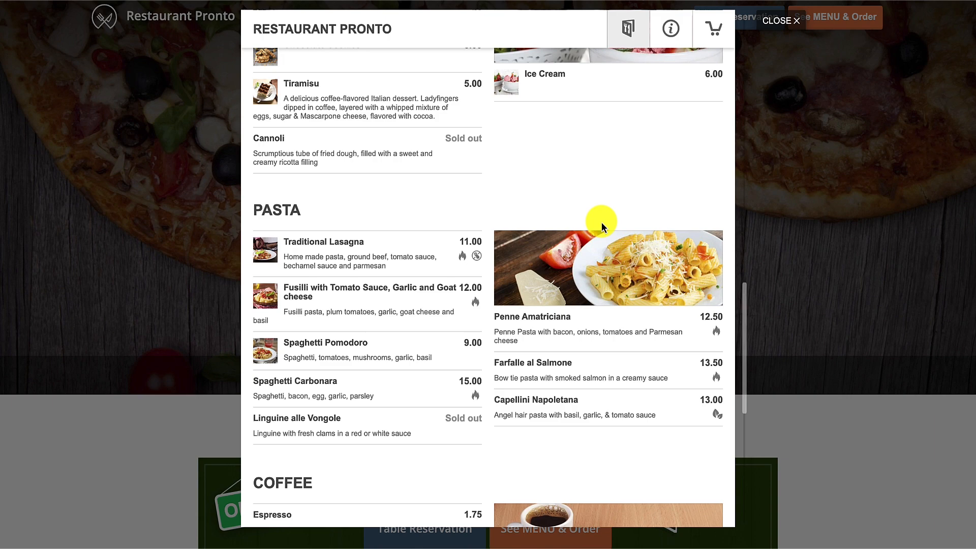
pyautogui.click(433, 262)
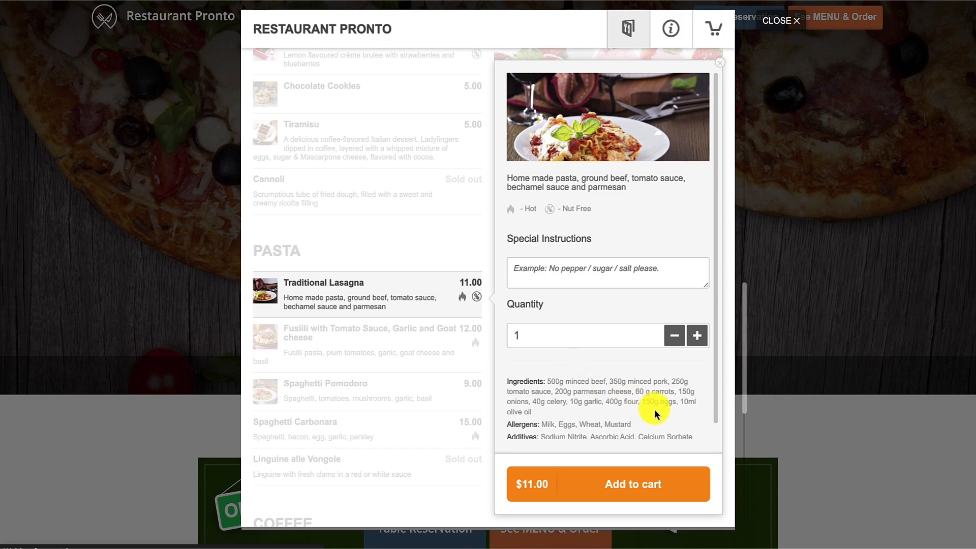
pyautogui.scroll(-1, 654, 409)
pyautogui.click(689, 435)
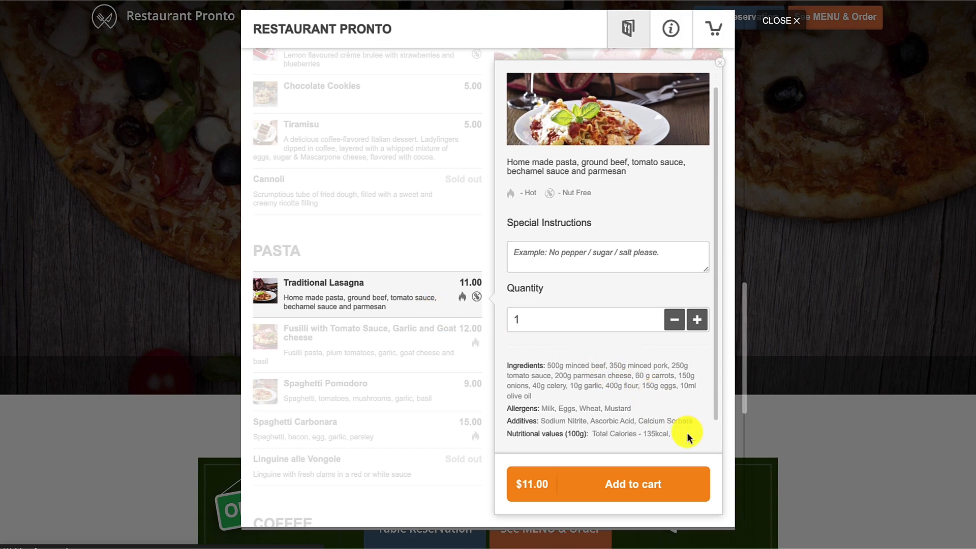